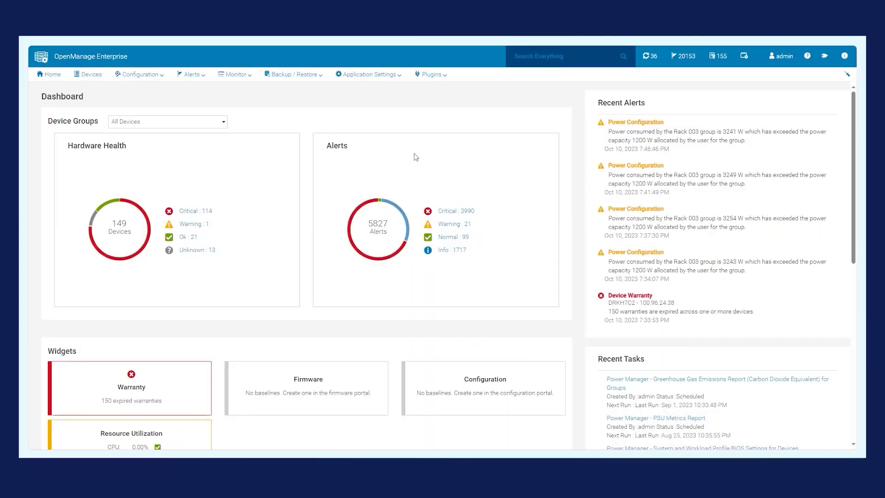
Step: Chart 1 Year of power history, zoom into late September to early October, and open the chart menu
{"action": "scroll", "coordinate": [415, 154], "scroll_direction": "down", "scroll_amount": 5}
{"action": "scroll", "coordinate": [416, 155], "scroll_direction": "down", "scroll_amount": 3}
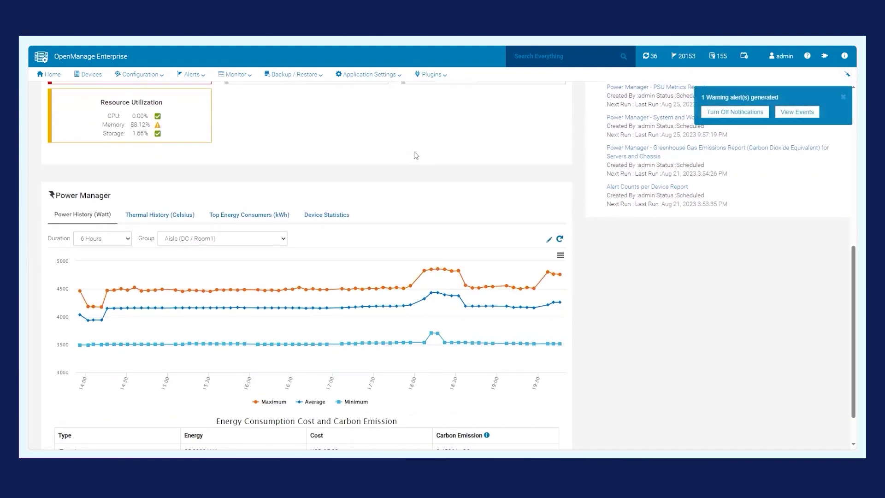
{"action": "scroll", "coordinate": [416, 155], "scroll_direction": "down", "scroll_amount": 1}
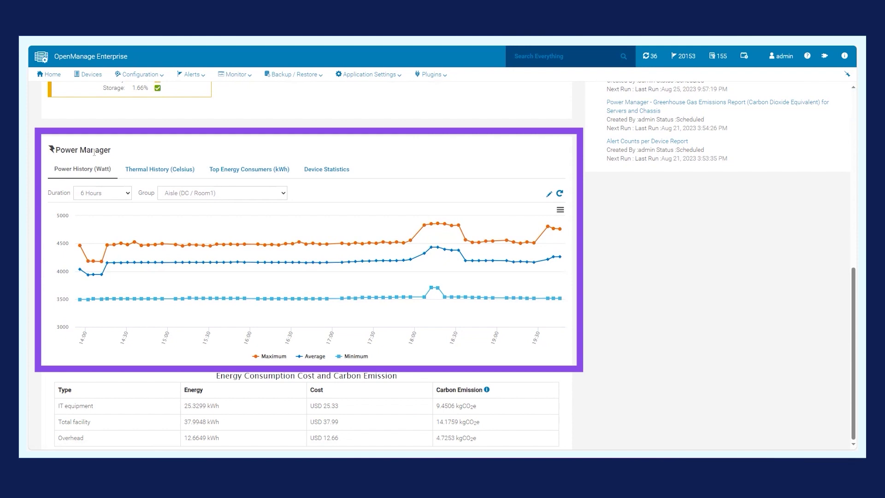
{"action": "left_click", "coordinate": [129, 197]}
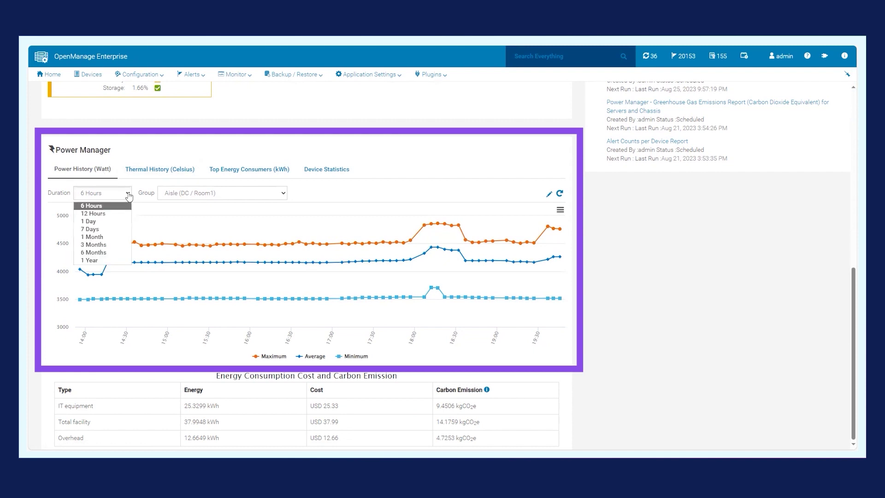
{"action": "left_click", "coordinate": [117, 261]}
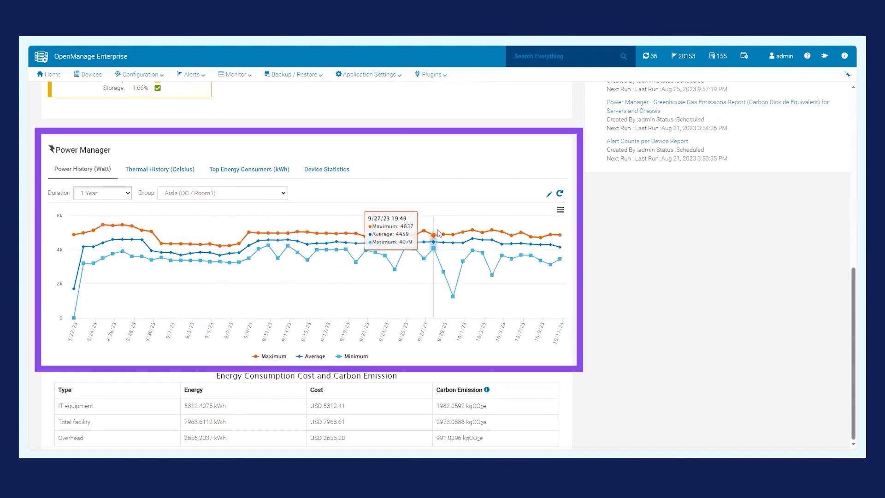
{"action": "left_click_drag", "start_coordinate": [420, 233], "coordinate": [486, 233]}
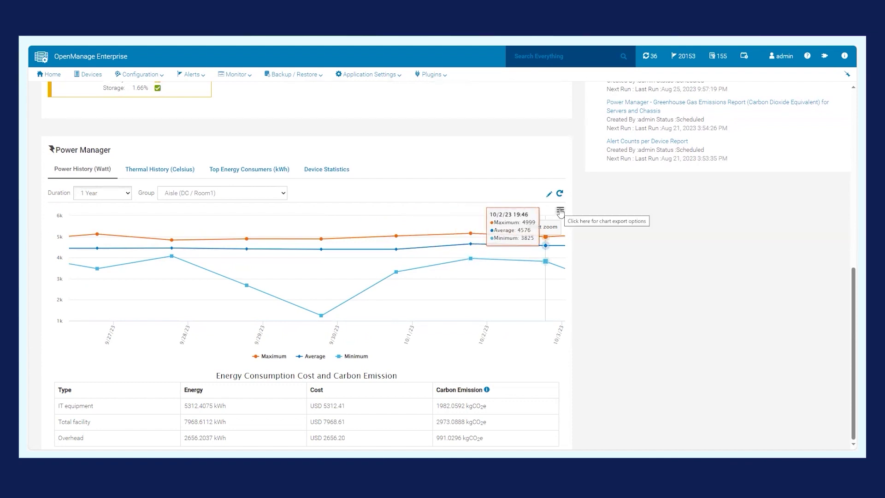
{"action": "left_click", "coordinate": [561, 212]}
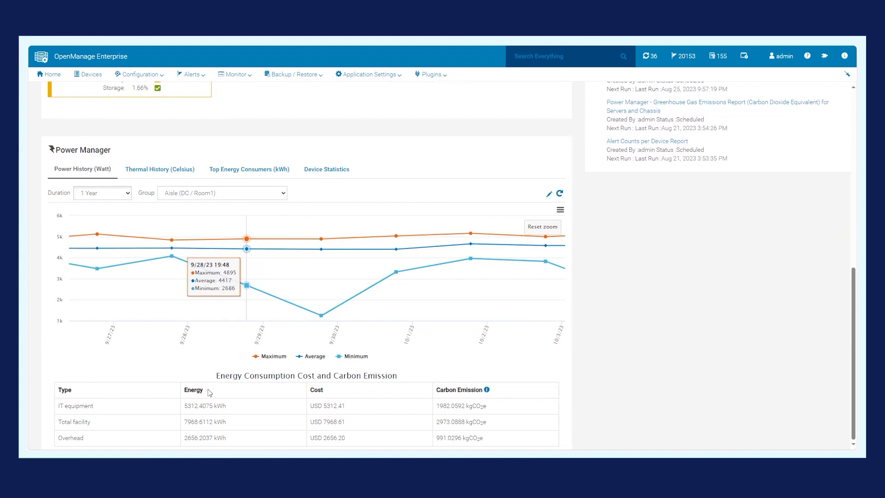
{"action": "left_click_drag", "start_coordinate": [204, 391], "coordinate": [186, 354]}
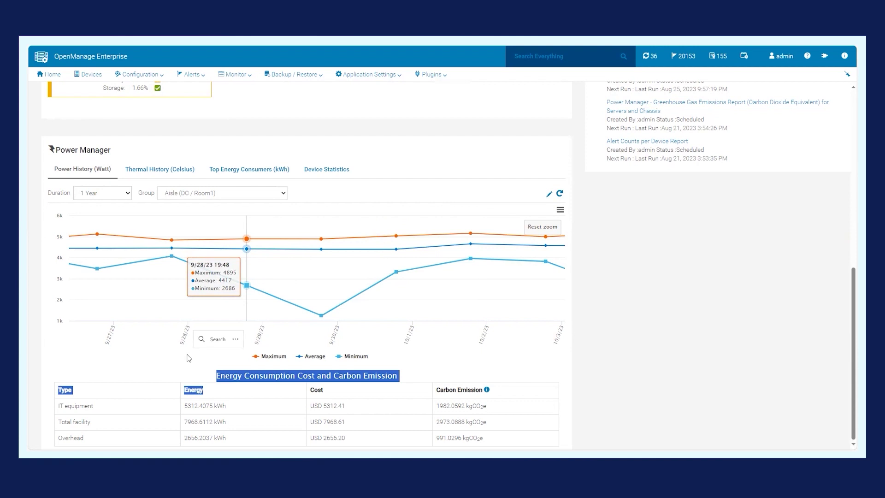
{"action": "left_click", "coordinate": [217, 388]}
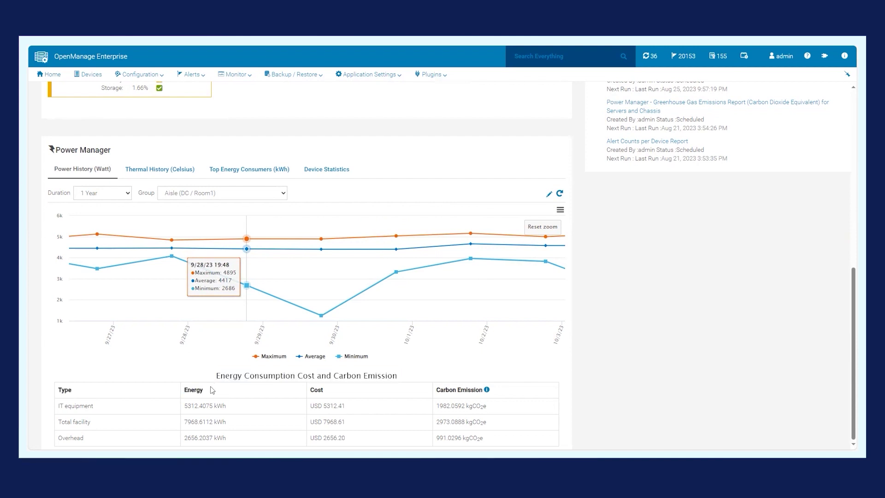
{"action": "left_click_drag", "start_coordinate": [212, 391], "coordinate": [185, 393]}
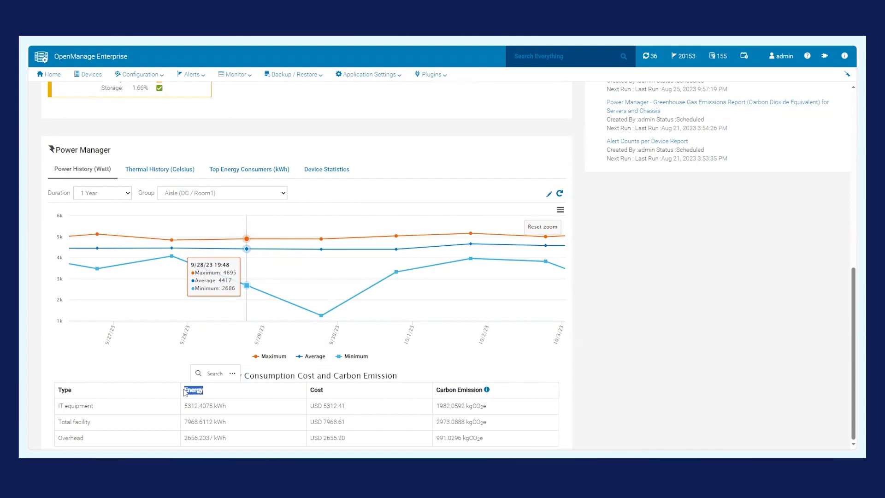
{"action": "left_click", "coordinate": [327, 394]}
{"action": "left_click_drag", "start_coordinate": [327, 394], "coordinate": [310, 395]}
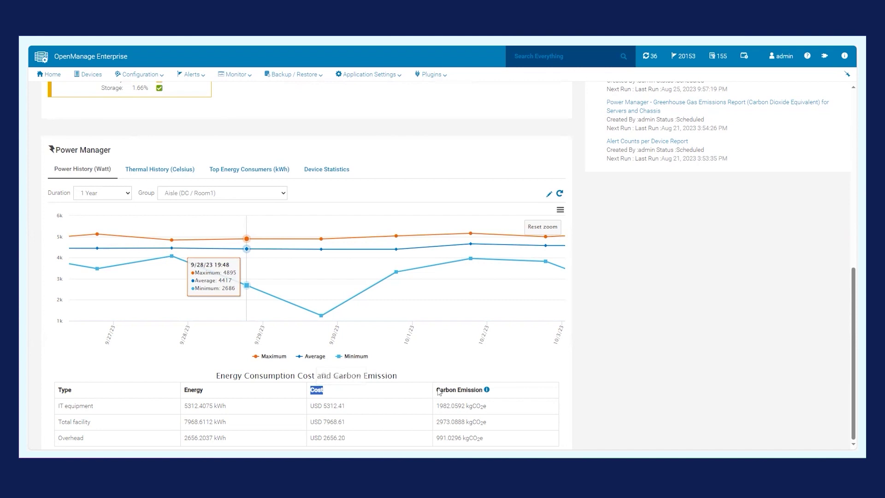
{"action": "left_click_drag", "start_coordinate": [438, 392], "coordinate": [484, 393]}
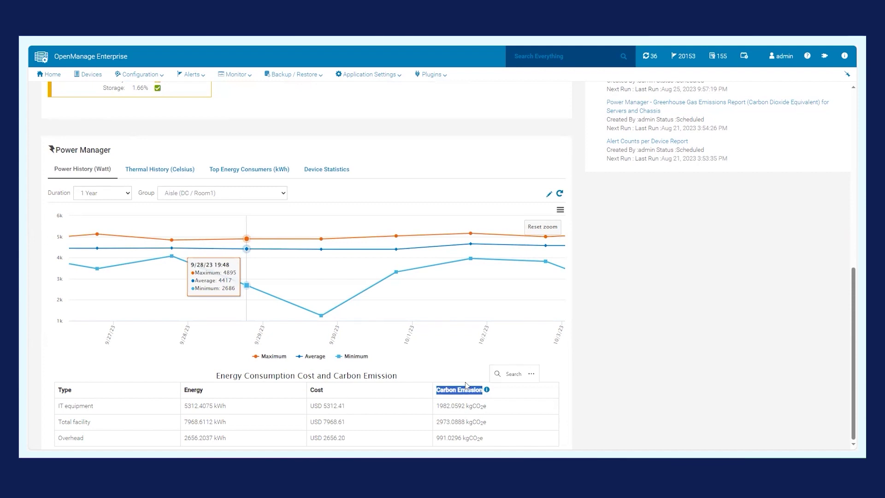
{"action": "scroll", "coordinate": [466, 385], "scroll_direction": "up", "scroll_amount": 10}
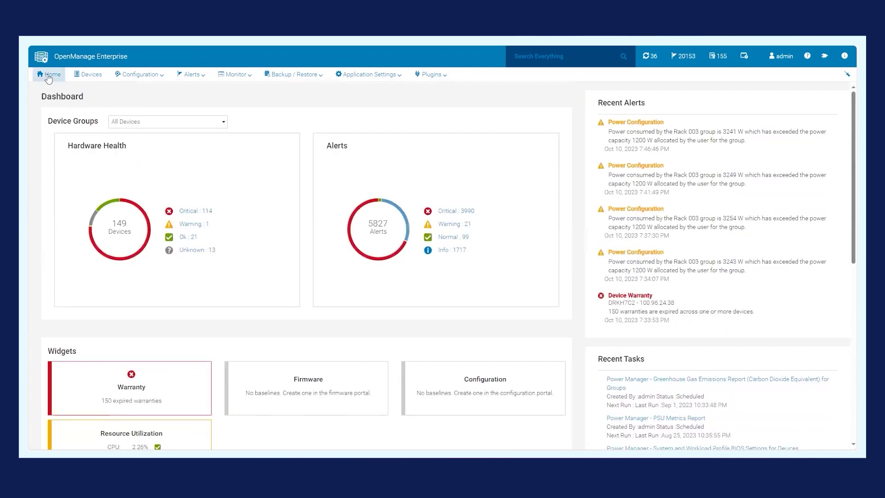
Step: List System Profile group devices, expand its ten workload profiles, then switch to the Physical Hierarchy group
{"action": "left_click", "coordinate": [86, 75]}
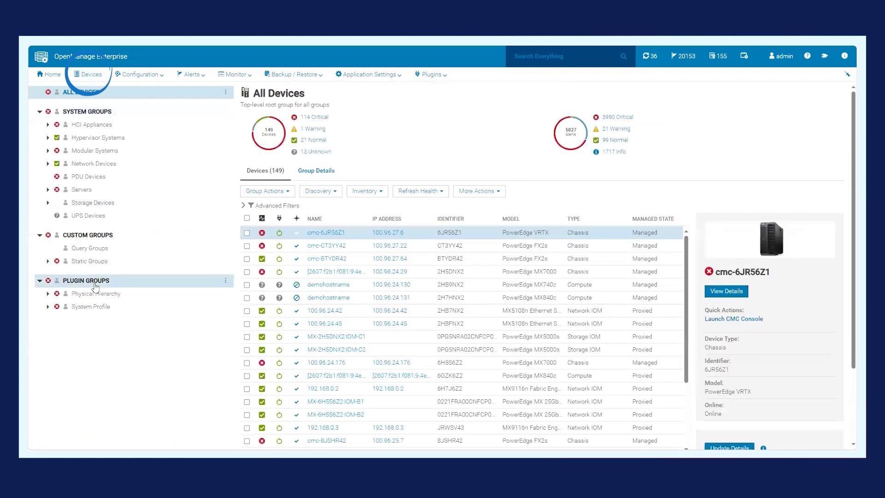
{"action": "left_click", "coordinate": [95, 308]}
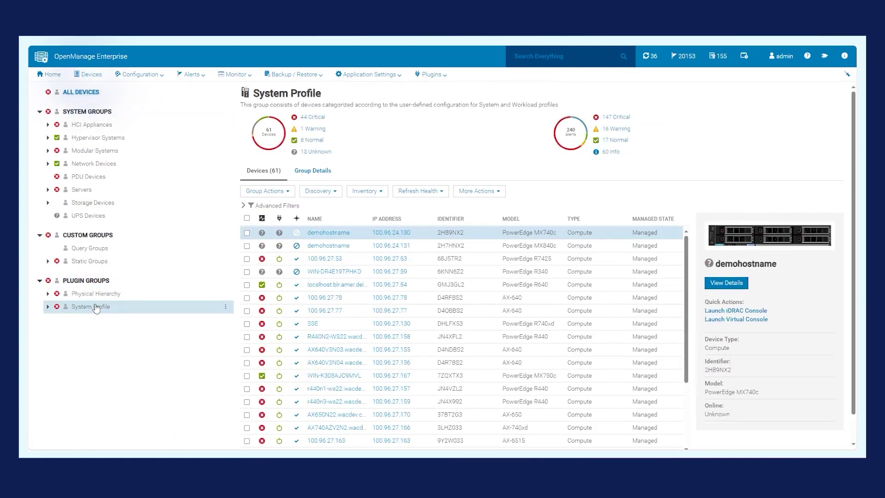
{"action": "left_click", "coordinate": [48, 307]}
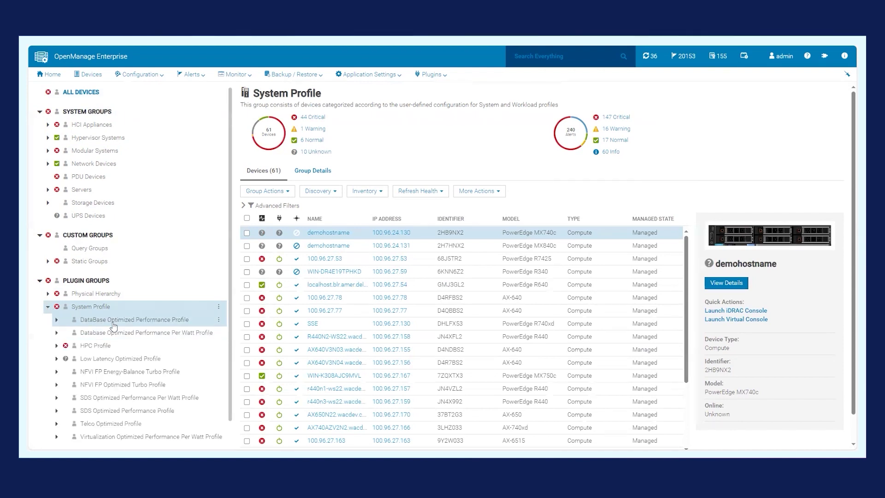
{"action": "mouse_move", "coordinate": [113, 326]}
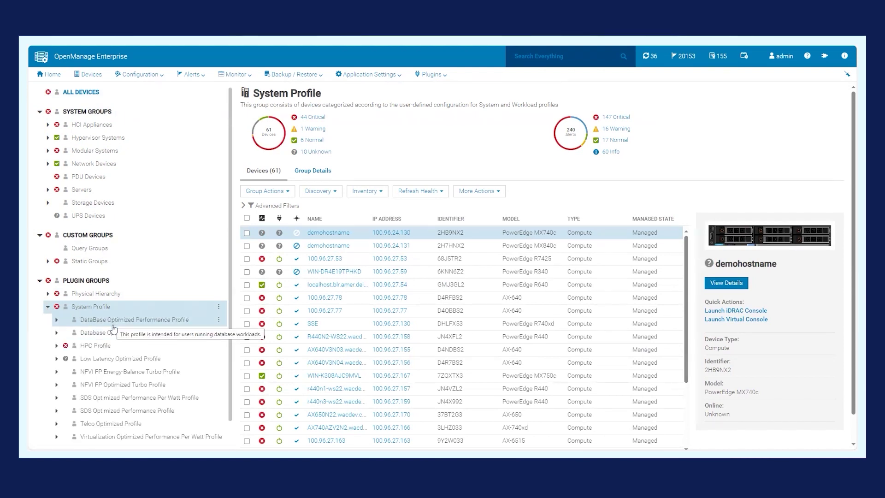
{"action": "mouse_move", "coordinate": [112, 347]}
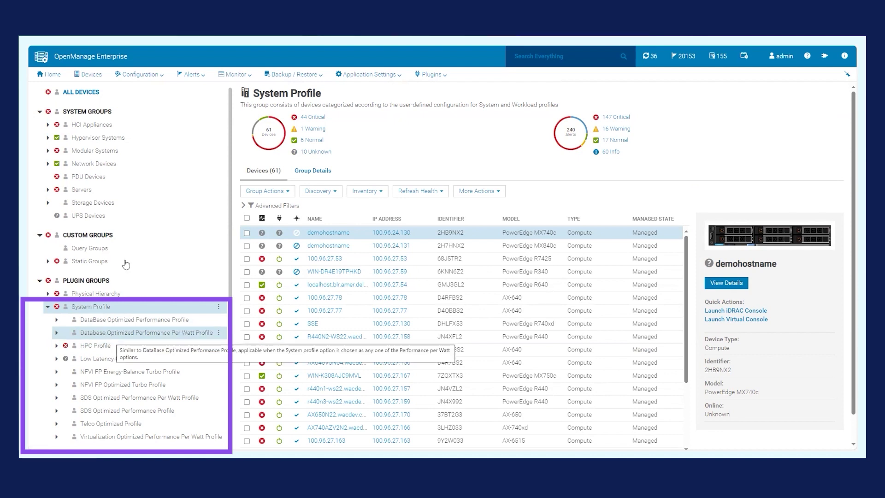
{"action": "mouse_move", "coordinate": [125, 264]}
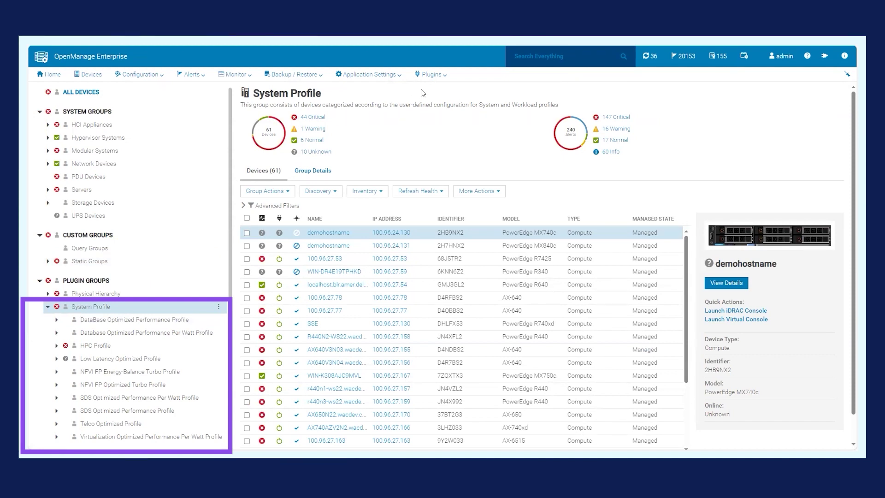
{"action": "left_click", "coordinate": [84, 294]}
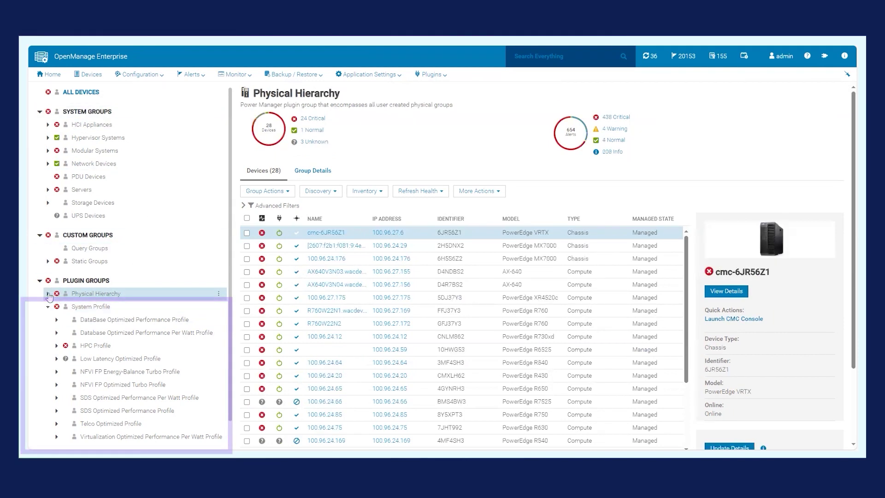
Step: Expand Physical Hierarchy > DC > Room1 > Aisle to reveal Racks 001 to 003
{"action": "left_click", "coordinate": [48, 294]}
{"action": "left_click", "coordinate": [56, 306]}
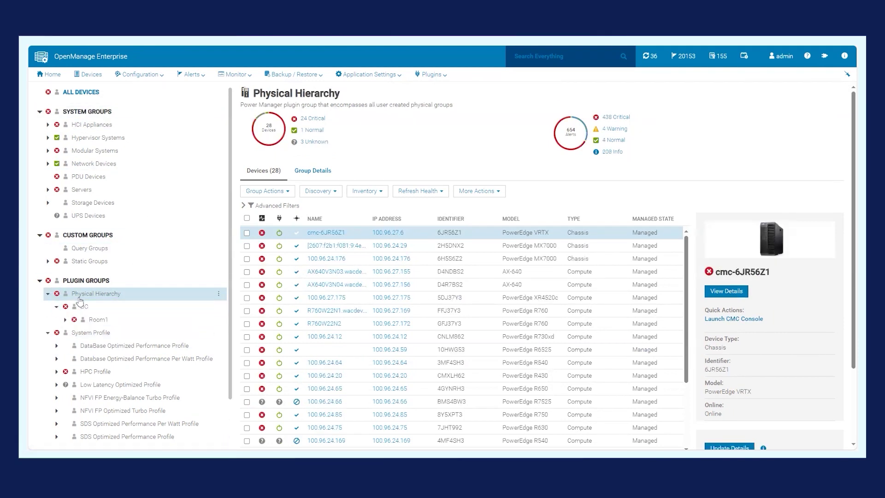
{"action": "left_click", "coordinate": [65, 319]}
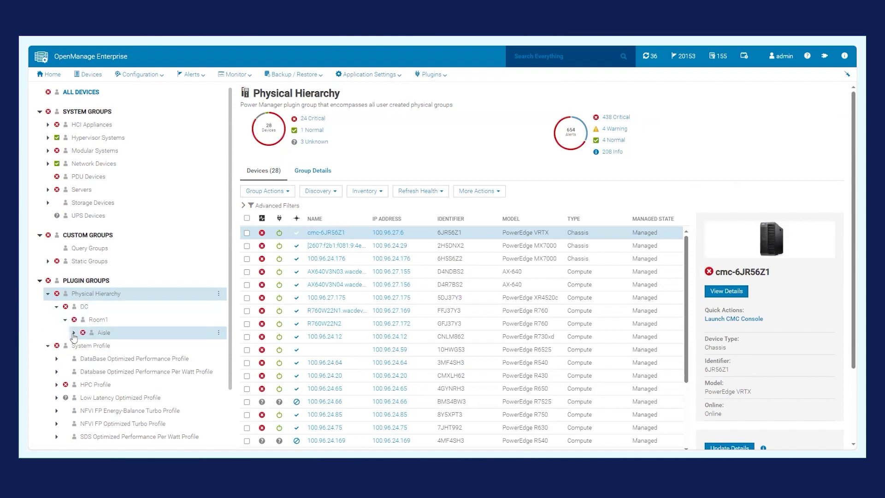
{"action": "left_click", "coordinate": [74, 332]}
Step: View Rack 001 and Rack 003 devices and open R760W22N1.wacdev.com's details page
{"action": "left_click", "coordinate": [85, 348]}
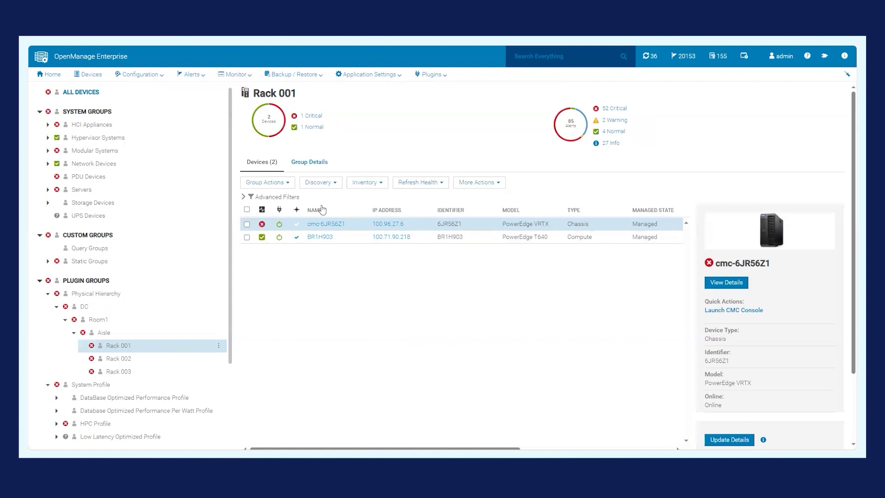
{"action": "left_click", "coordinate": [98, 370]}
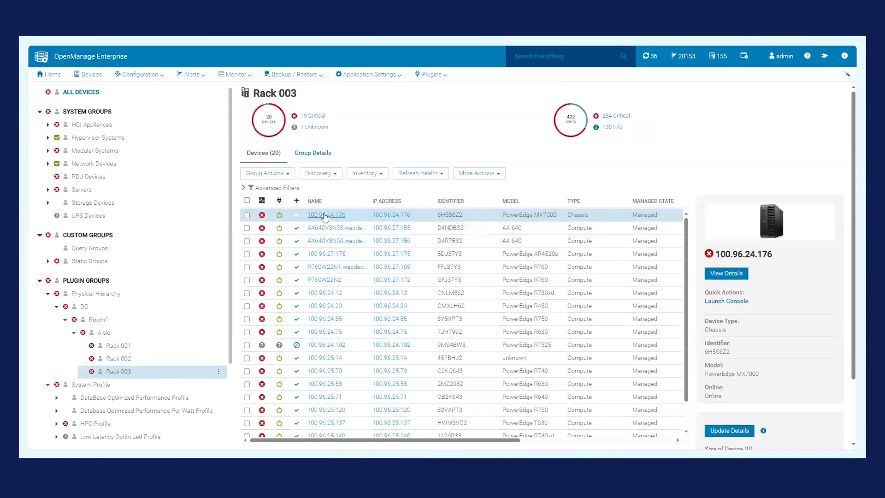
{"action": "left_click", "coordinate": [326, 270]}
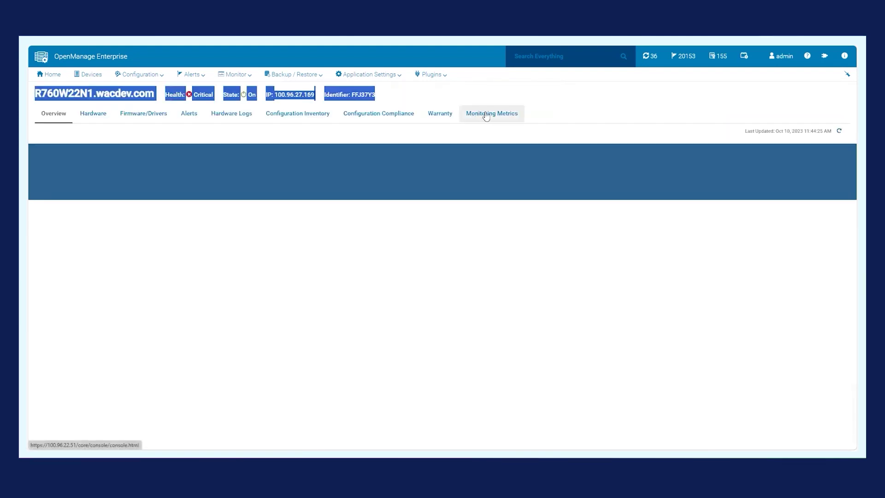
{"action": "left_click", "coordinate": [487, 116]}
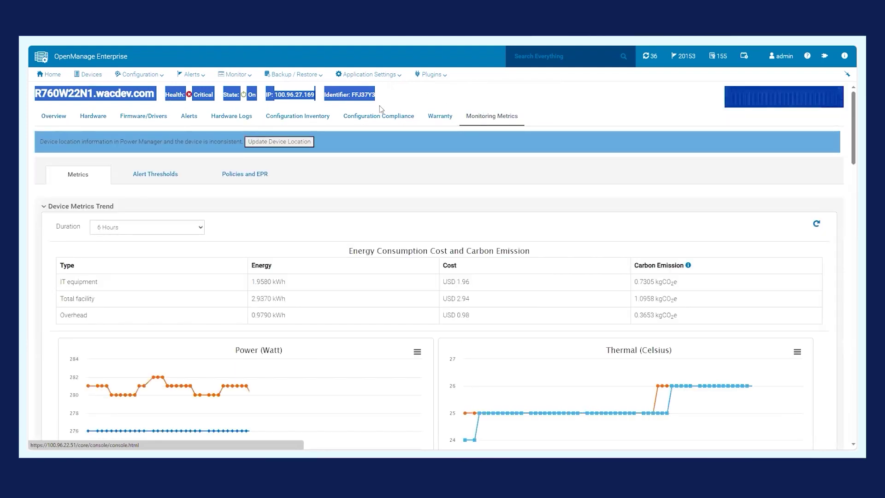
{"action": "scroll", "coordinate": [384, 148], "scroll_direction": "down", "scroll_amount": 3}
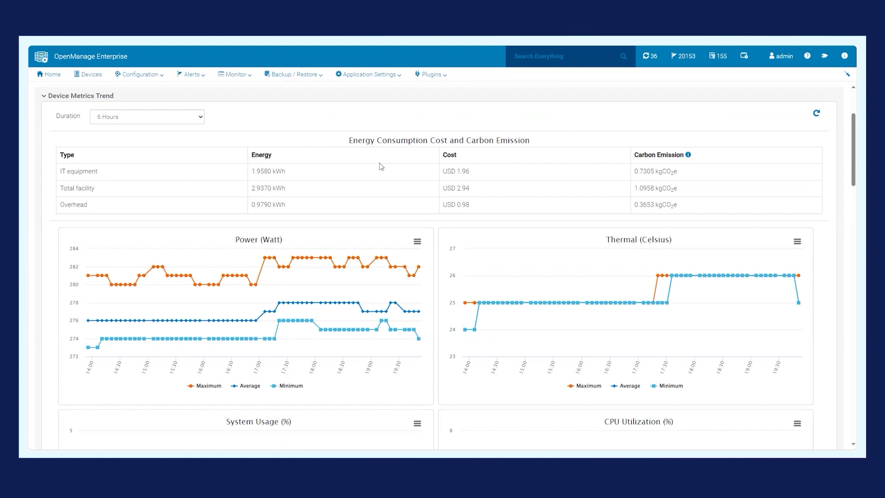
{"action": "scroll", "coordinate": [381, 166], "scroll_direction": "down", "scroll_amount": 3}
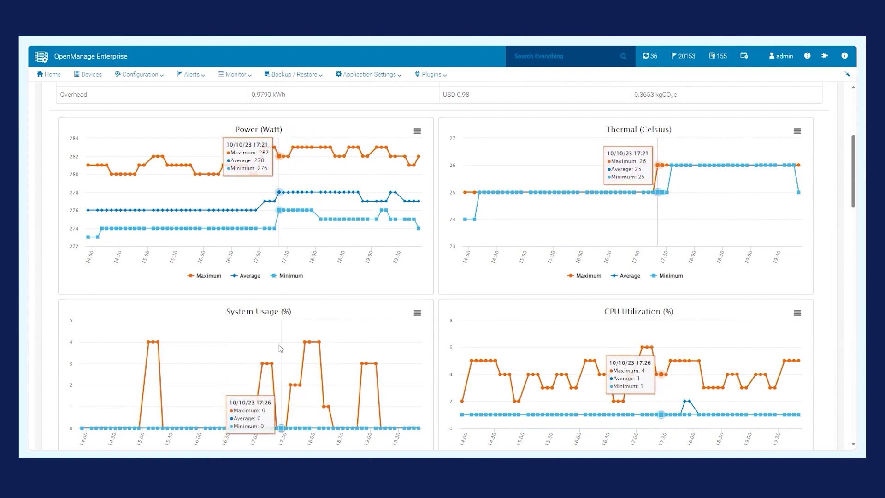
{"action": "scroll", "coordinate": [281, 355], "scroll_direction": "down", "scroll_amount": 3}
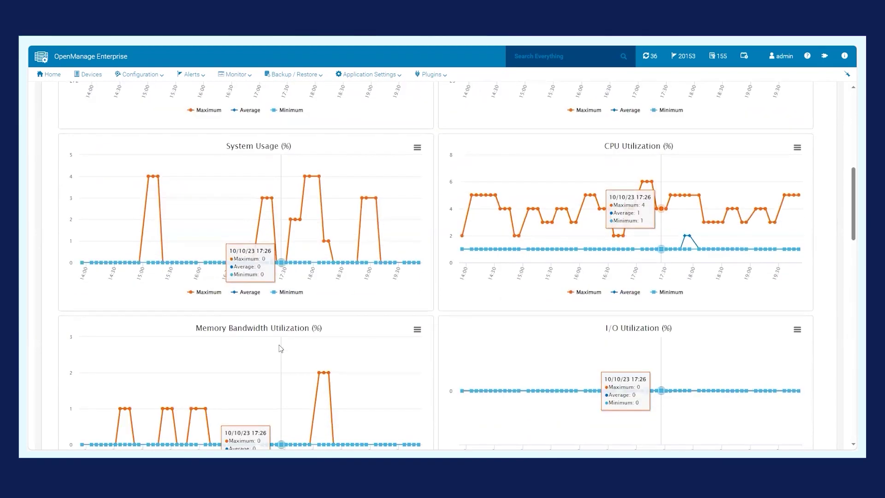
{"action": "scroll", "coordinate": [279, 346], "scroll_direction": "up", "scroll_amount": 7}
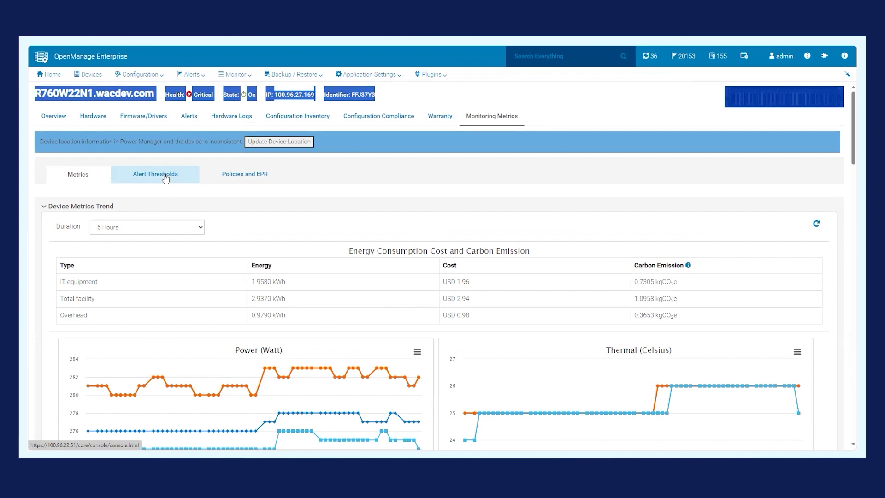
{"action": "left_click", "coordinate": [165, 178]}
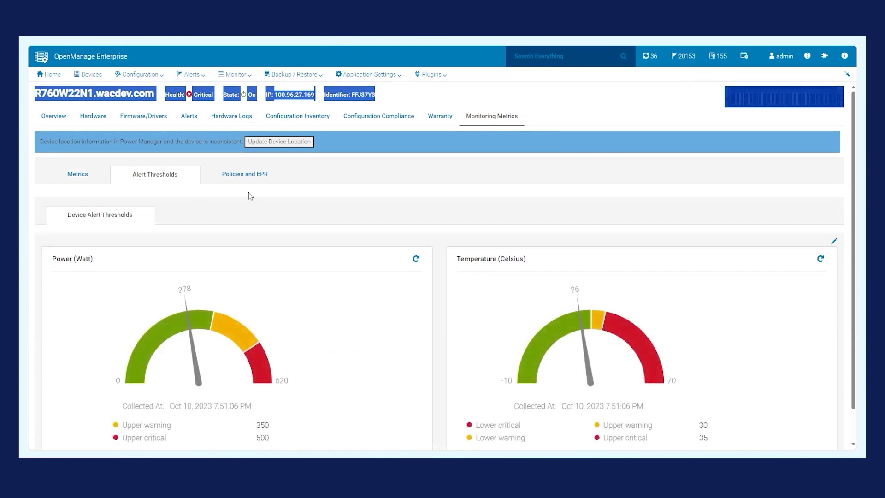
Step: Review the 350/500 W and 30/35 °C alert thresholds in the edit dialog and close it unchanged
{"action": "scroll", "coordinate": [249, 195], "scroll_direction": "down", "scroll_amount": 1}
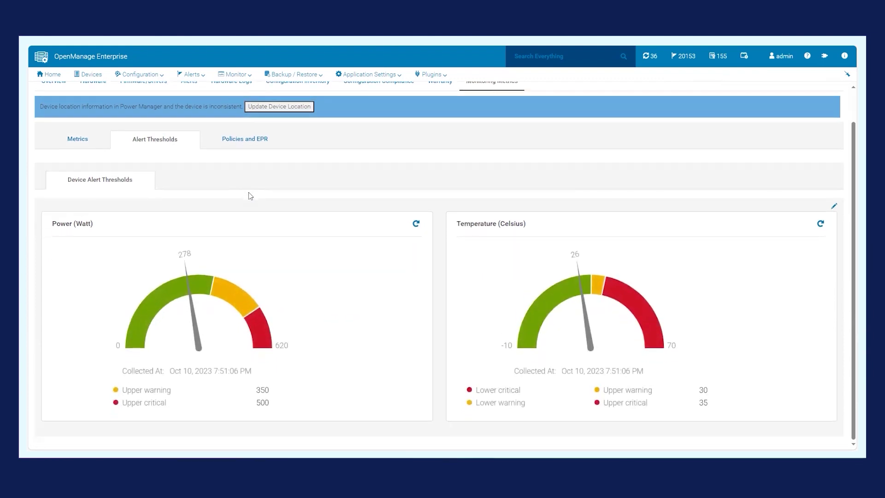
{"action": "left_click", "coordinate": [836, 208]}
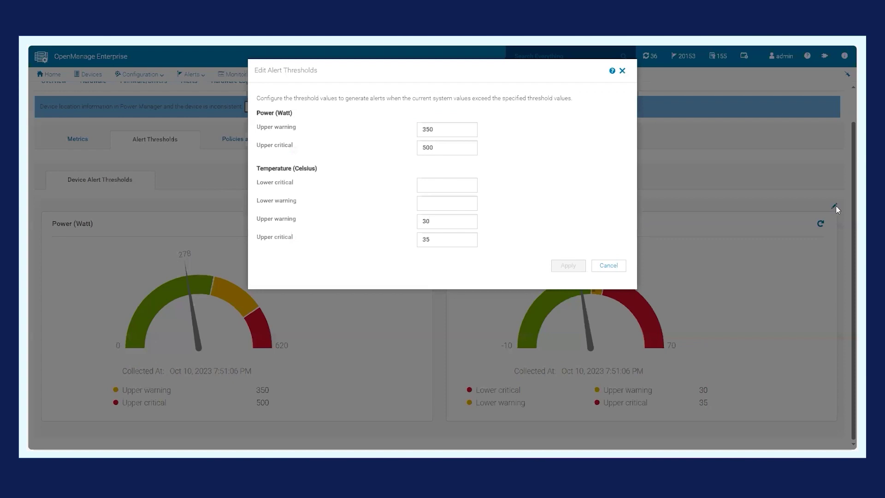
{"action": "left_click", "coordinate": [622, 72]}
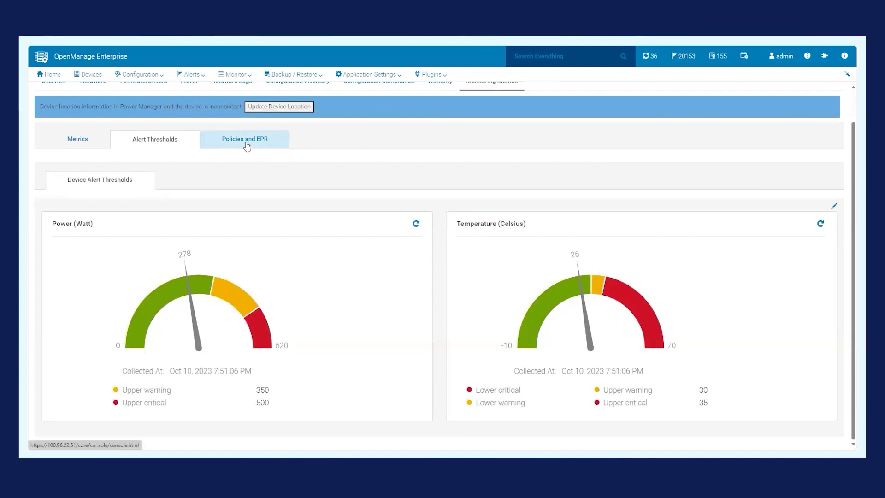
{"action": "scroll", "coordinate": [248, 146], "scroll_direction": "up", "scroll_amount": 1}
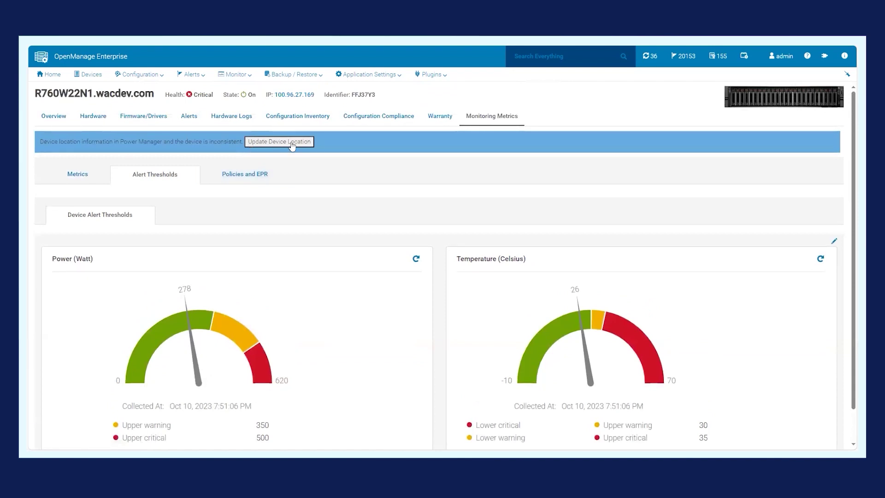
{"action": "left_click", "coordinate": [424, 74]}
Step: Go to Plugins > Power Management > Overview and scroll down through its widgets
{"action": "mouse_move", "coordinate": [458, 87]}
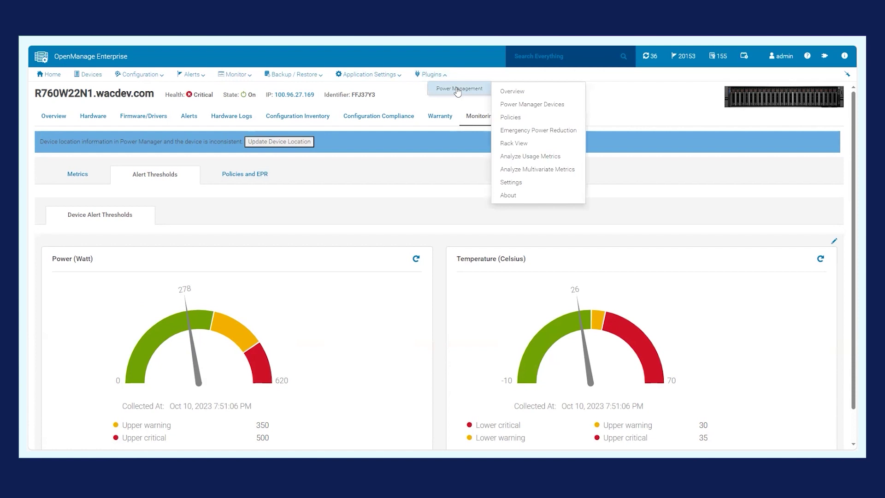
{"action": "left_click", "coordinate": [504, 94]}
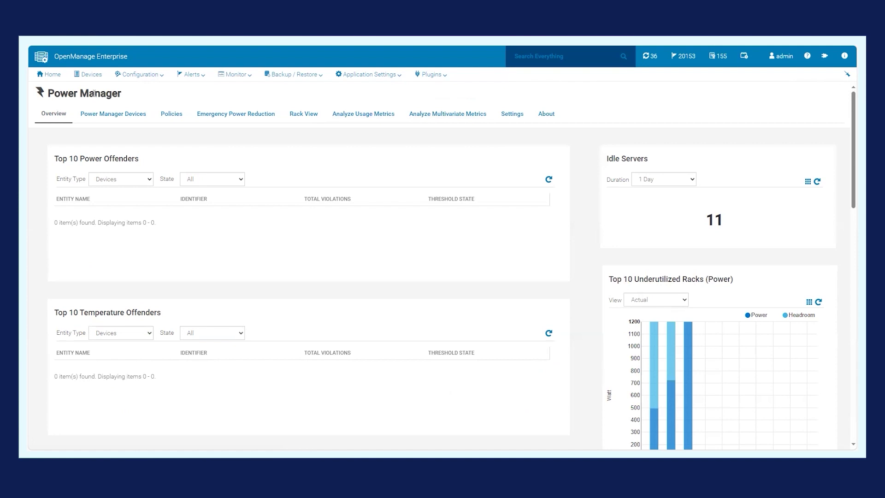
{"action": "scroll", "coordinate": [203, 166], "scroll_direction": "down", "scroll_amount": 1}
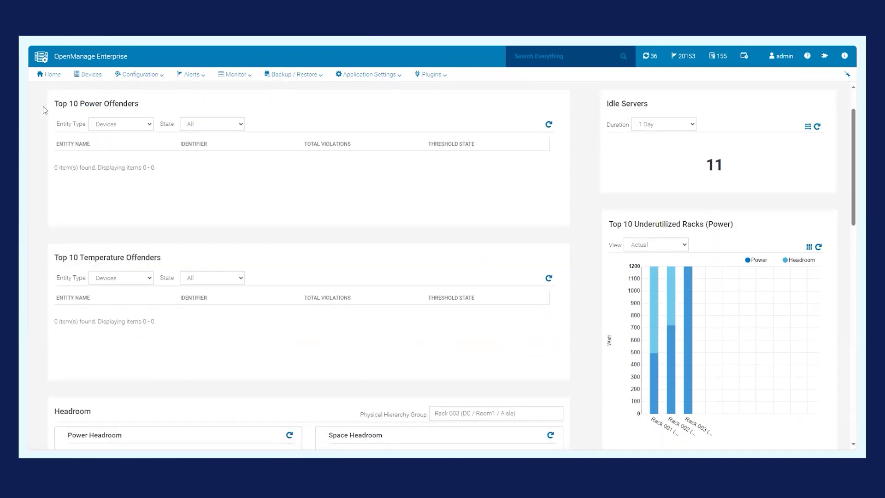
Step: Switch Top 10 Power Offenders' Entity Type to Groups, showing Rack 003 with 15 violations
{"action": "left_click_drag", "start_coordinate": [147, 105], "coordinate": [54, 107]}
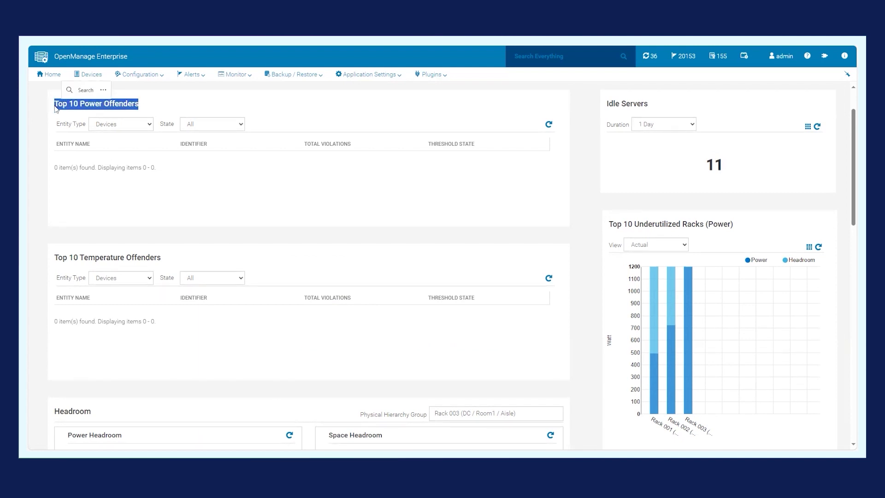
{"action": "left_click", "coordinate": [173, 106]}
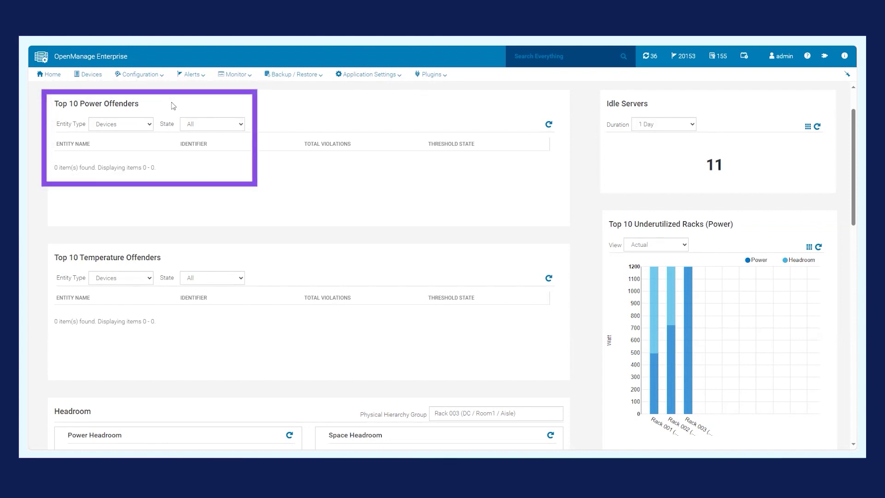
{"action": "left_click", "coordinate": [149, 125]}
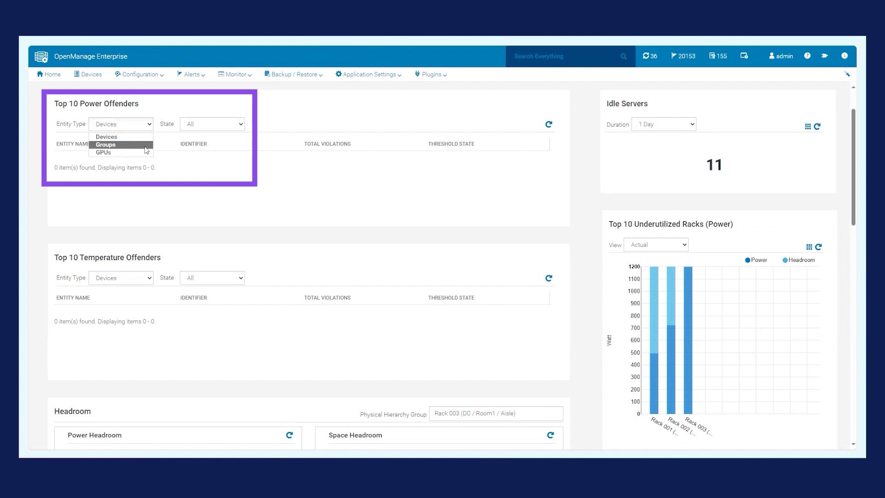
{"action": "left_click", "coordinate": [146, 145]}
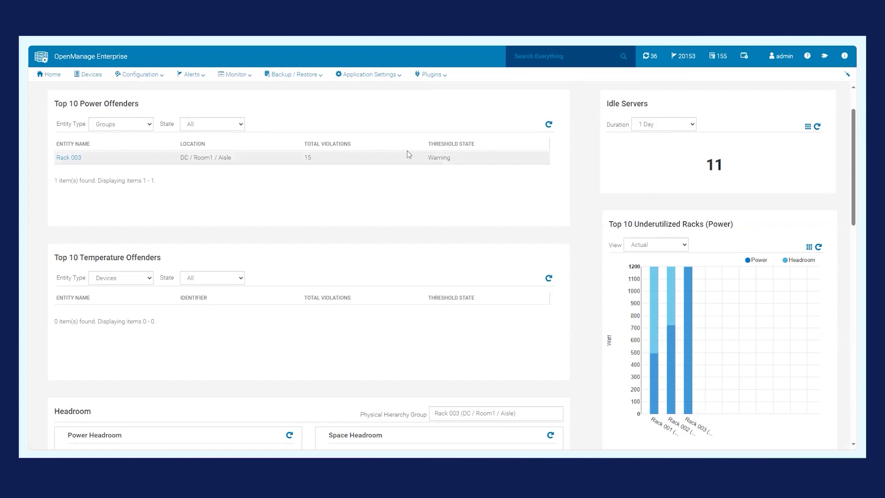
{"action": "scroll", "coordinate": [408, 154], "scroll_direction": "down", "scroll_amount": 1}
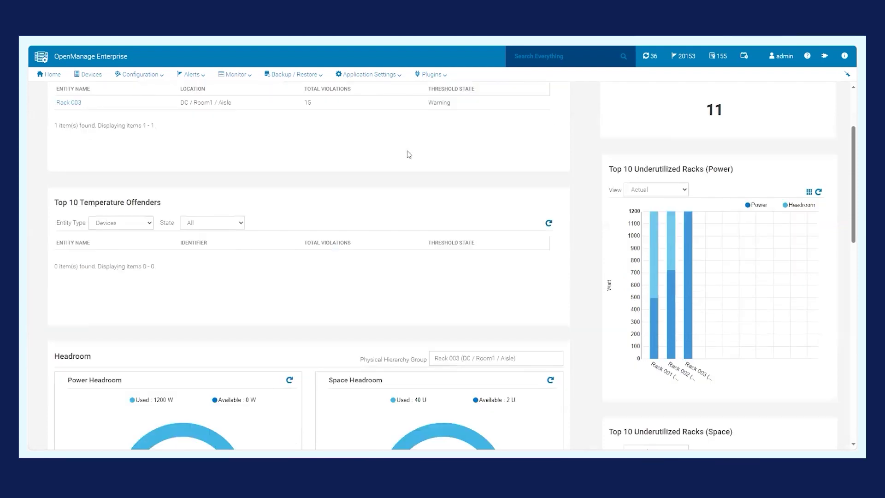
{"action": "scroll", "coordinate": [408, 154], "scroll_direction": "up", "scroll_amount": 1}
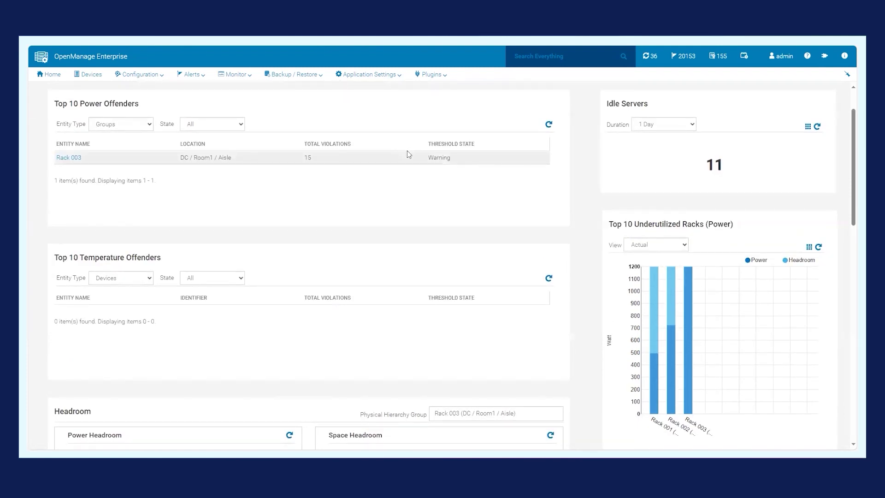
{"action": "scroll", "coordinate": [407, 154], "scroll_direction": "down", "scroll_amount": 1}
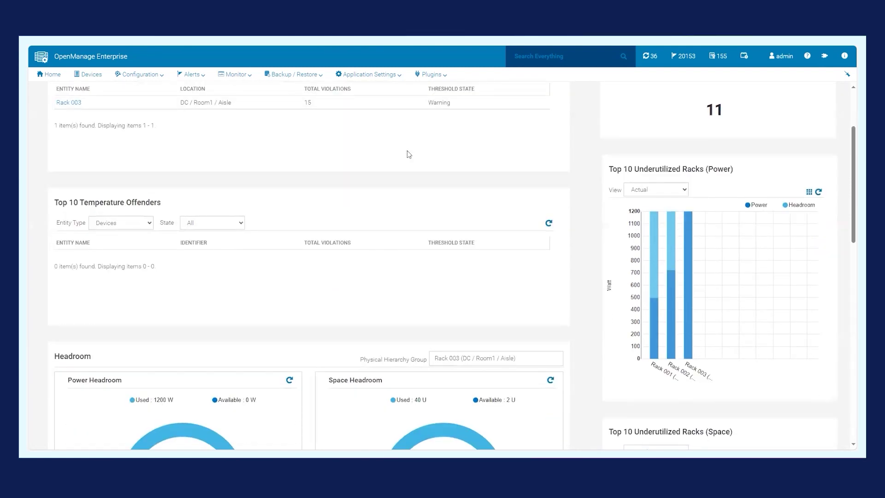
Step: Change the Headroom Physical Hierarchy Group from Rack 003 to Rack 002 (DC / Room1 / Aisle)
{"action": "scroll", "coordinate": [407, 154], "scroll_direction": "down", "scroll_amount": 3}
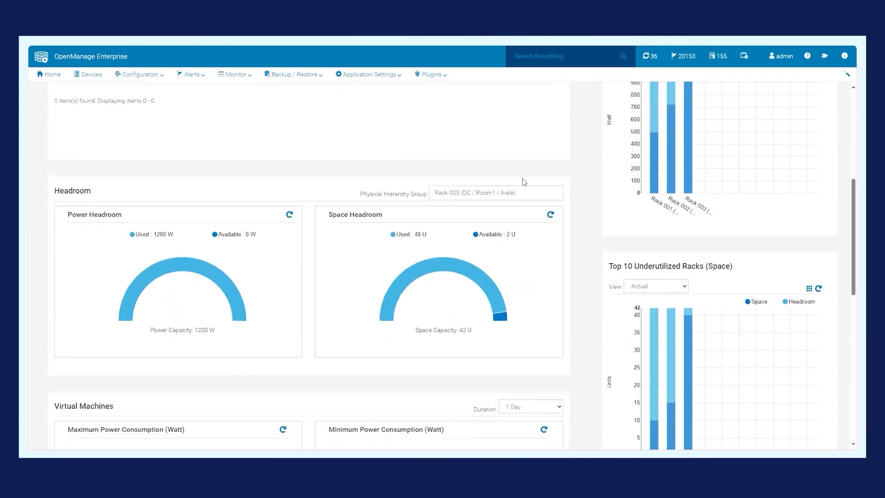
{"action": "left_click_drag", "start_coordinate": [528, 186], "coordinate": [462, 195]}
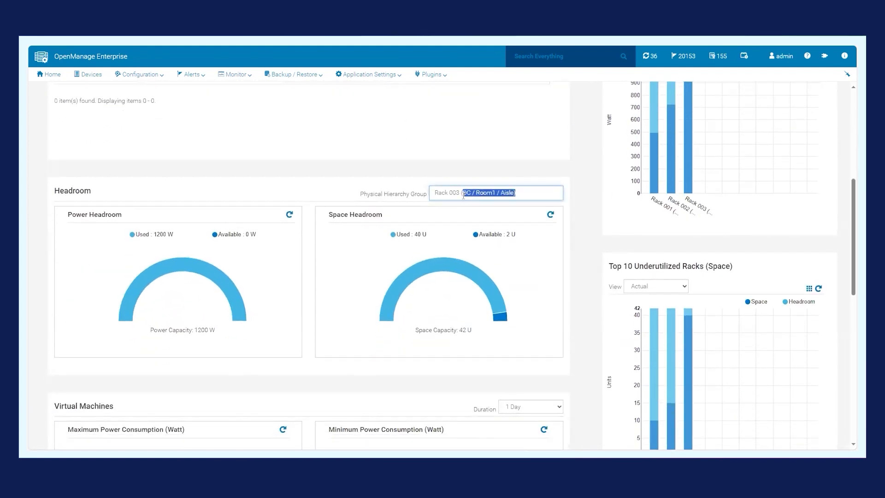
{"action": "key", "text": "BackSpace"}
{"action": "key", "text": "BackSpace"}
{"action": "key", "text": "BackSpace"}
{"action": "key", "text": "BackSpace"}
{"action": "type", "text": "2"}
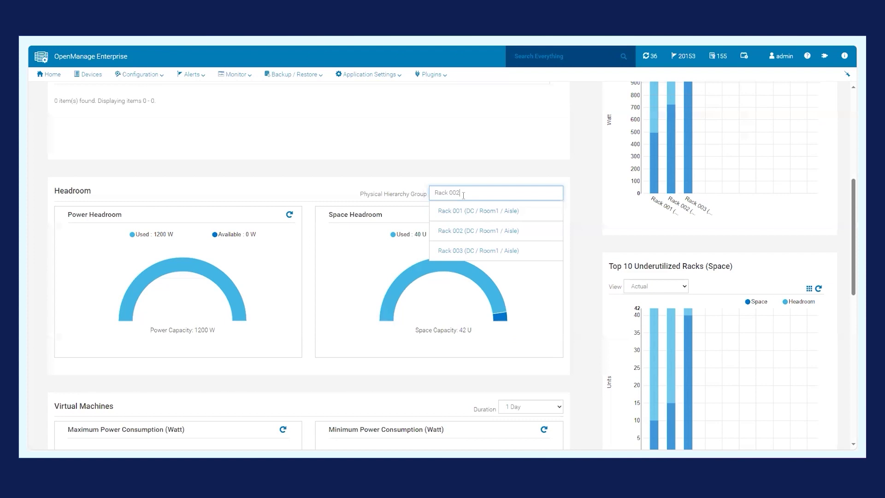
{"action": "key", "text": "Down"}
{"action": "key", "text": "Return"}
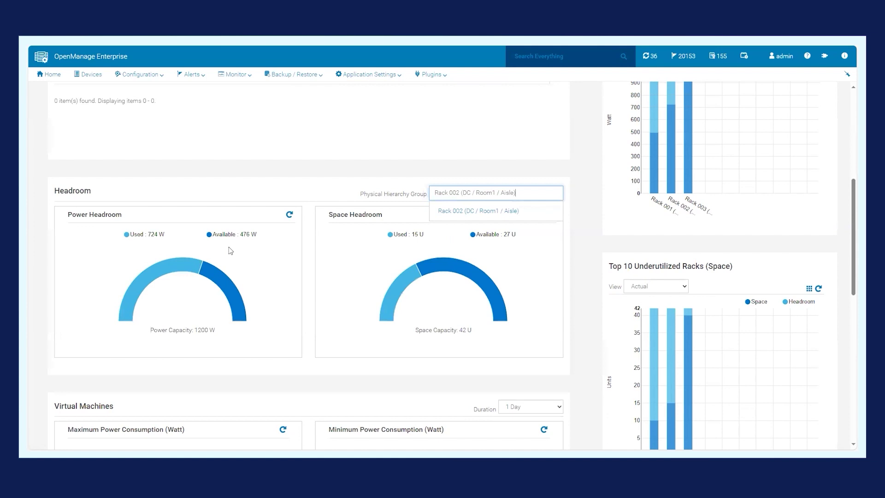
{"action": "scroll", "coordinate": [230, 251], "scroll_direction": "up", "scroll_amount": 4}
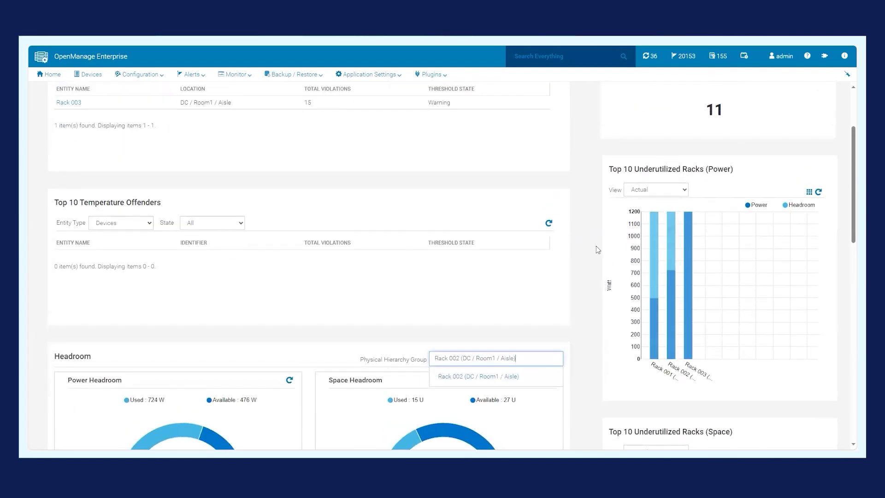
{"action": "scroll", "coordinate": [596, 249], "scroll_direction": "up", "scroll_amount": 1}
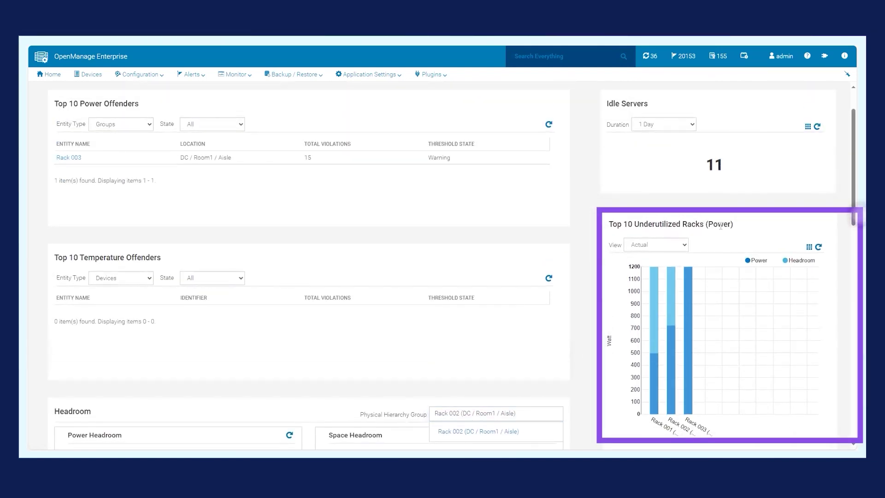
{"action": "left_click_drag", "start_coordinate": [732, 226], "coordinate": [627, 227]}
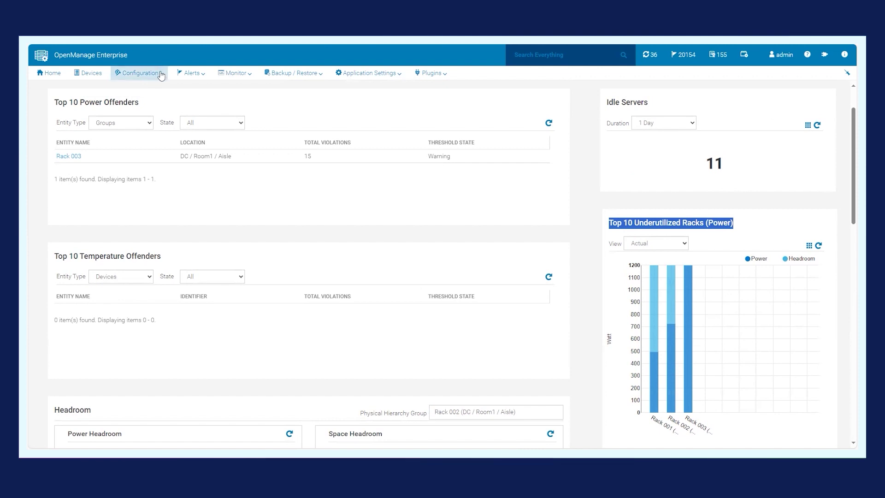
Step: Start a new policy from the Power Manager Policies page and fill in its name
{"action": "left_click", "coordinate": [428, 75]}
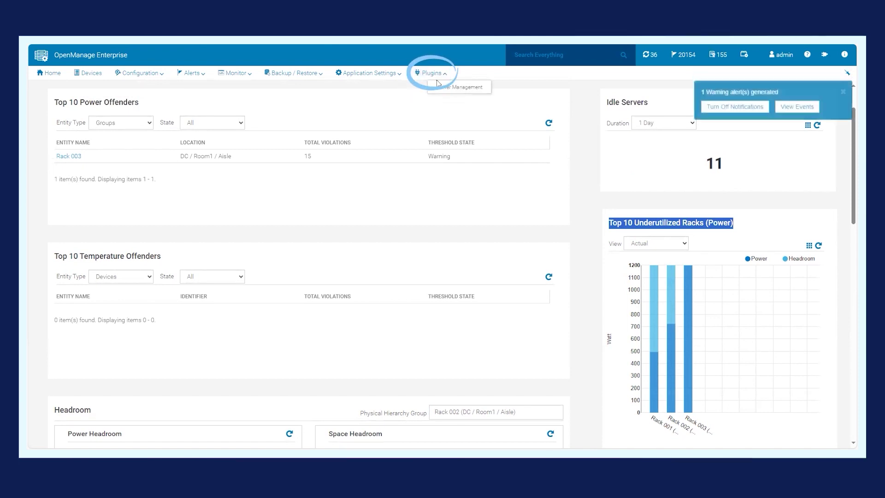
{"action": "mouse_move", "coordinate": [461, 87]}
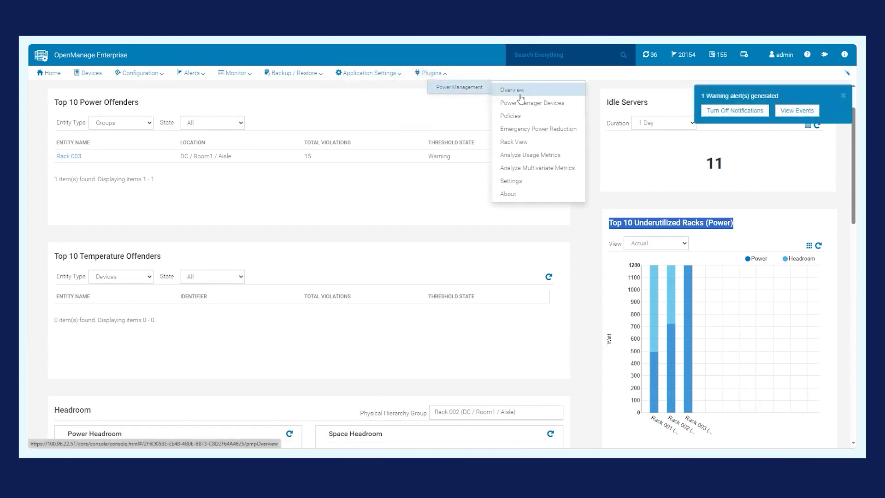
{"action": "left_click", "coordinate": [520, 119]}
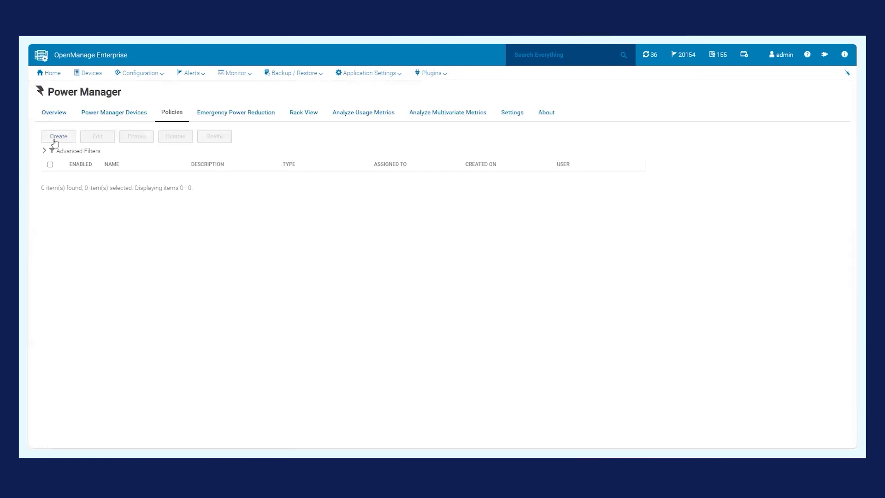
{"action": "left_click", "coordinate": [55, 138]}
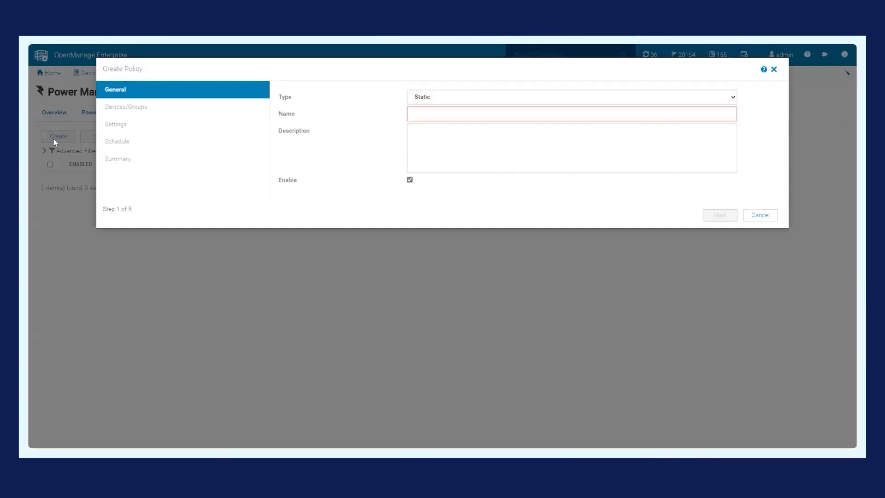
{"action": "left_click", "coordinate": [442, 113]}
{"action": "left_click", "coordinate": [421, 161]}
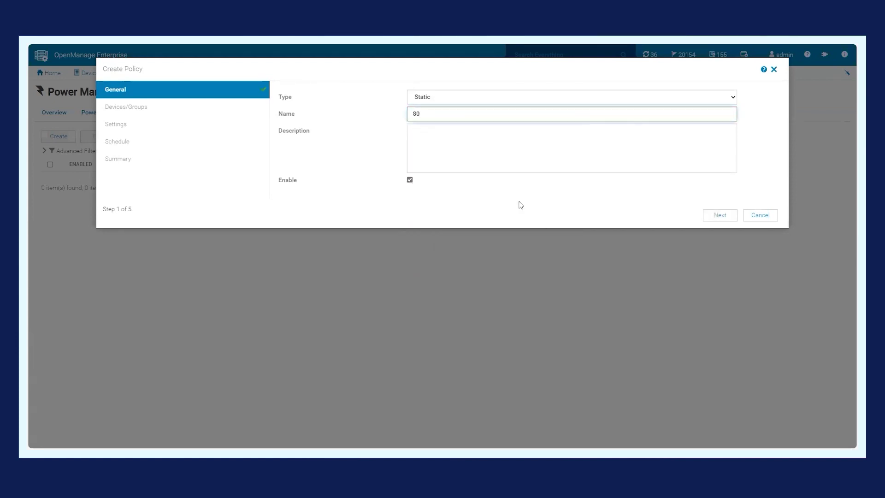
{"action": "left_click", "coordinate": [715, 219]}
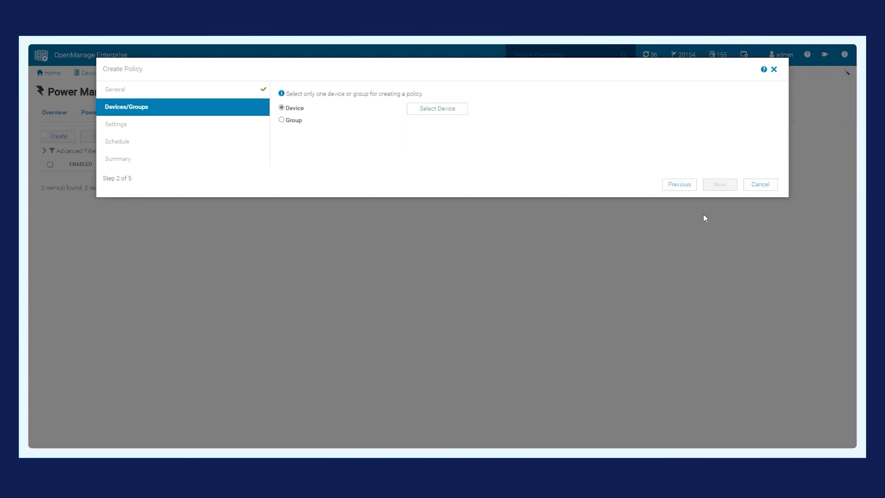
Step: Choose the Aisle group as the policy target and continue to Settings
{"action": "left_click", "coordinate": [293, 120]}
{"action": "left_click", "coordinate": [441, 127]}
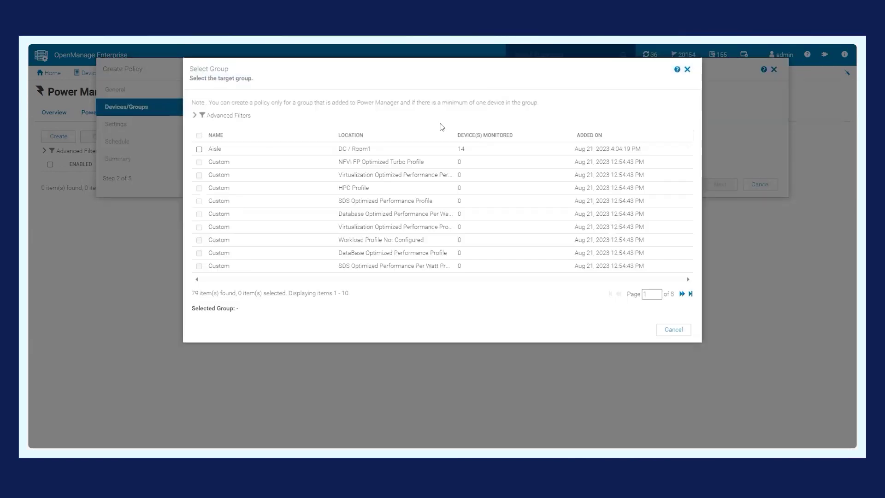
{"action": "left_click", "coordinate": [199, 149]}
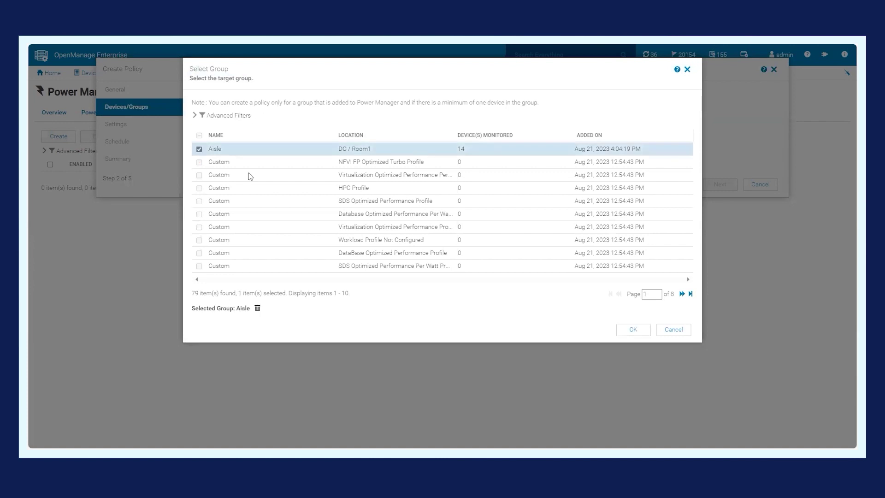
{"action": "left_click", "coordinate": [634, 330]}
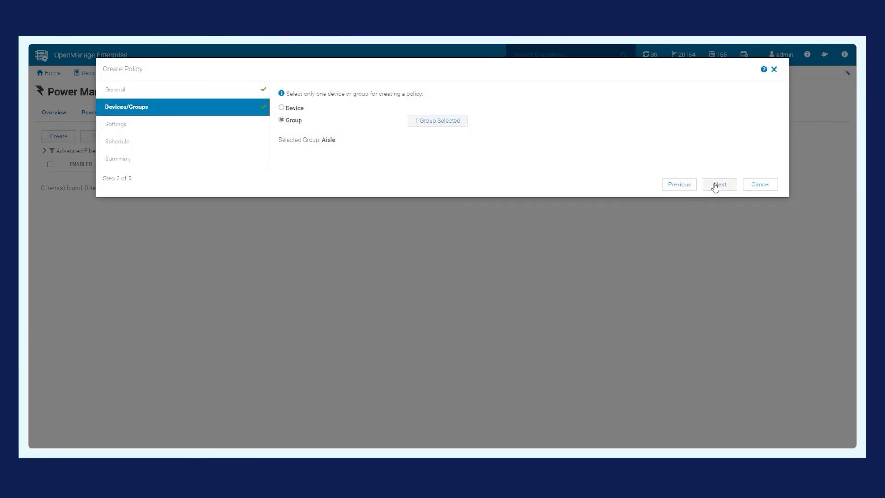
{"action": "left_click", "coordinate": [715, 186]}
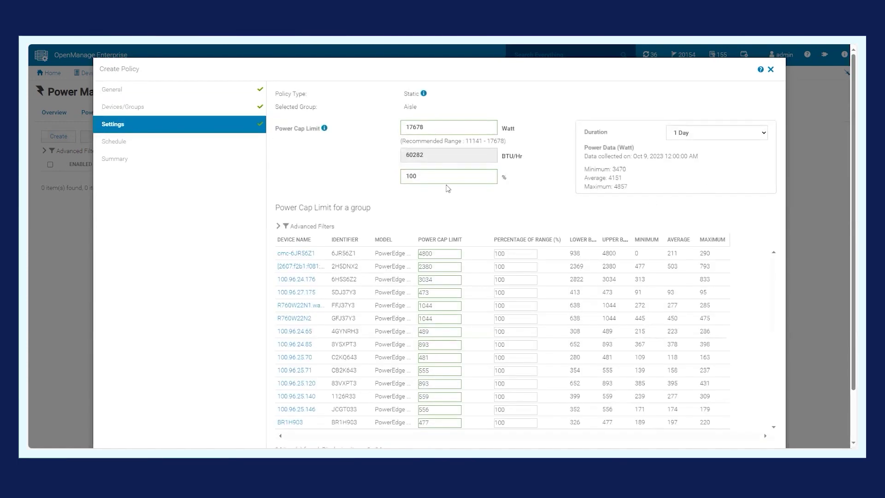
Step: Set the group power cap to 80% and the second server to 100%, totalling 16365 W
{"action": "double_click", "coordinate": [411, 176]}
{"action": "type", "text": "80"}
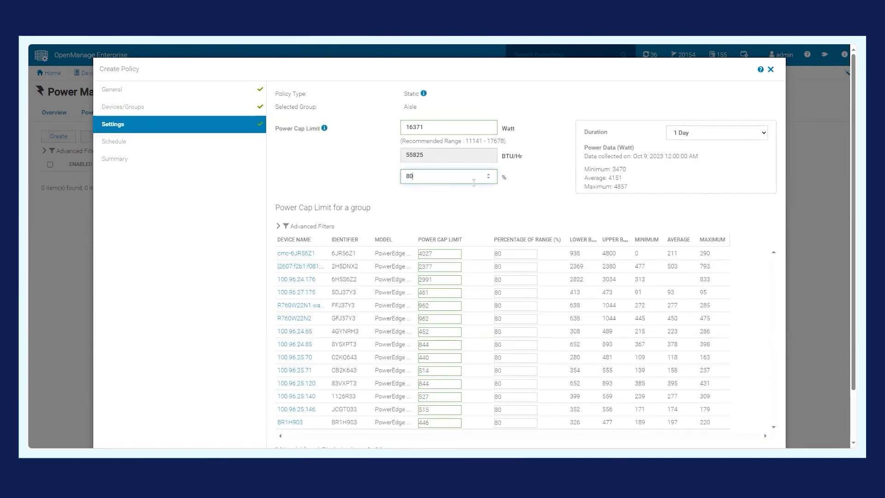
{"action": "left_click", "coordinate": [510, 266]}
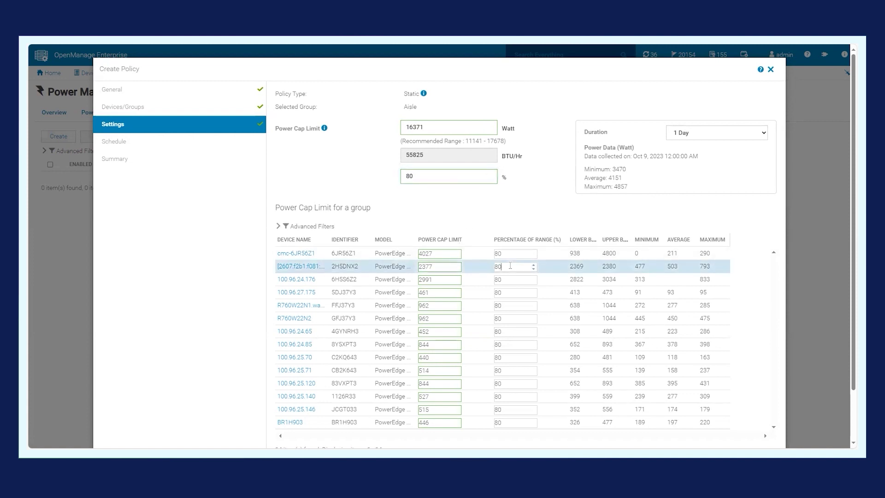
{"action": "key", "text": "BackSpace"}
{"action": "type", "text": "100"}
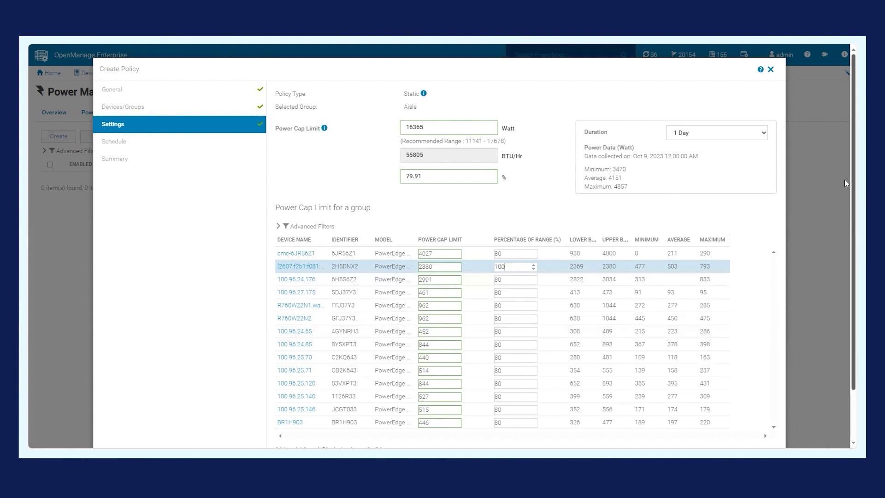
{"action": "left_click", "coordinate": [845, 189]}
{"action": "scroll", "coordinate": [845, 221], "scroll_direction": "down", "scroll_amount": 2}
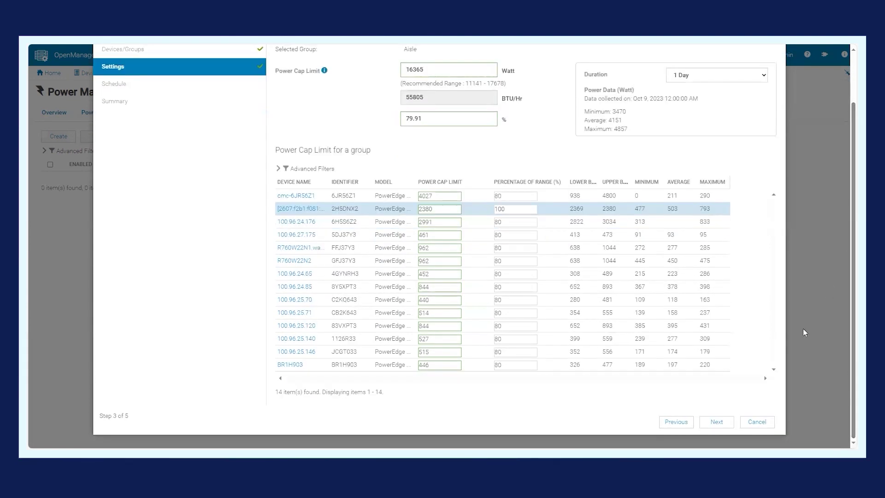
{"action": "left_click", "coordinate": [708, 422]}
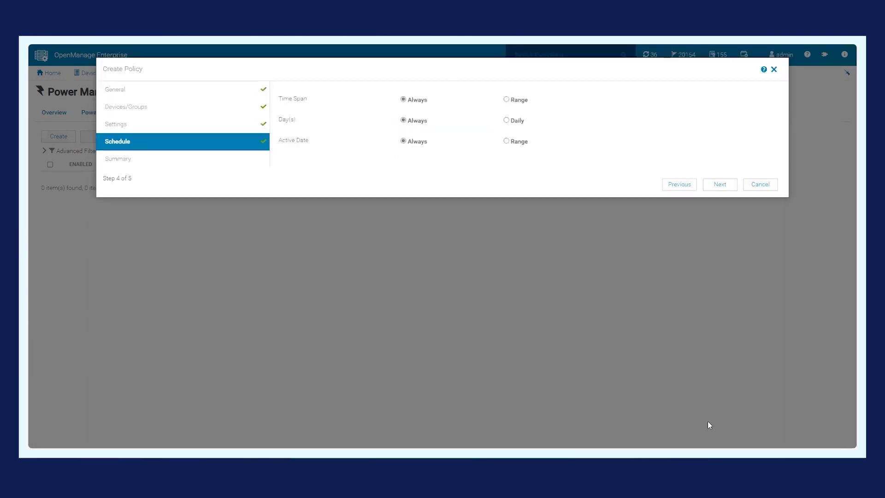
Step: Schedule the policy Daily on SAT and SUN, then cancel the wizard without saving
{"action": "left_click", "coordinate": [514, 121]}
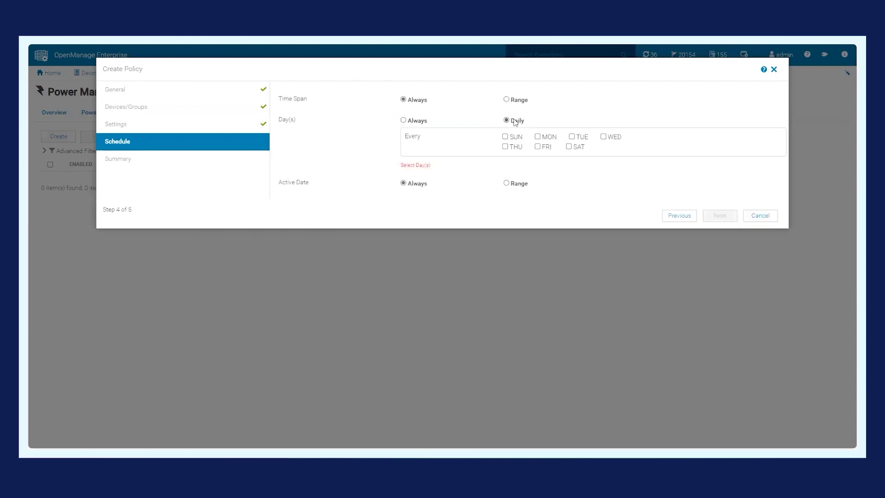
{"action": "left_click", "coordinate": [569, 148]}
{"action": "left_click", "coordinate": [505, 137]}
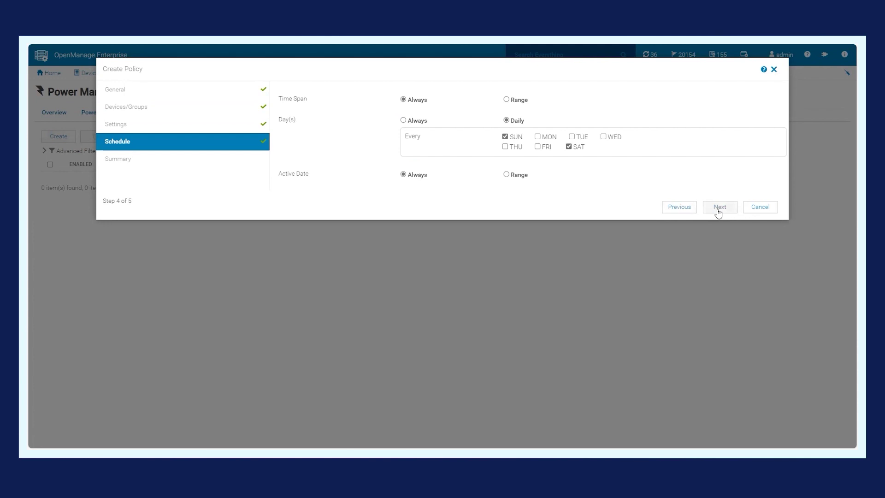
{"action": "left_click", "coordinate": [753, 210]}
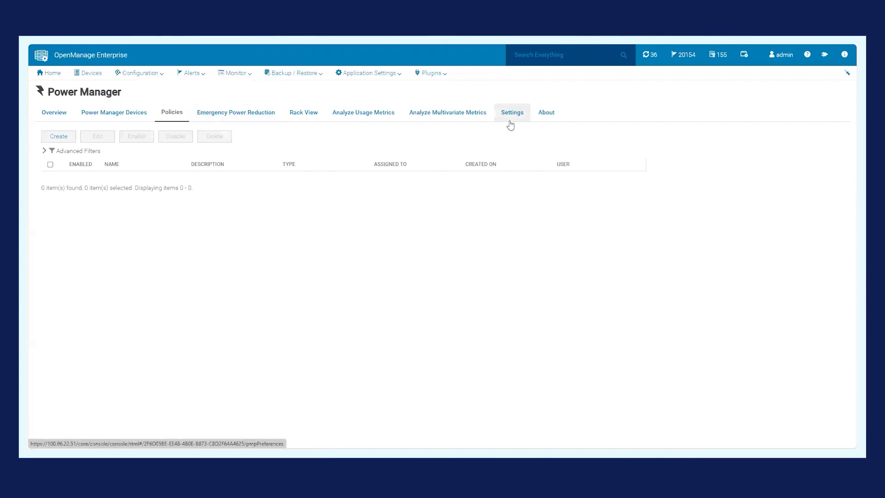
Step: On the Analyze Multivariate Metrics page, add groups Rack 001 and Rack 003 to the chart
{"action": "left_click", "coordinate": [453, 117]}
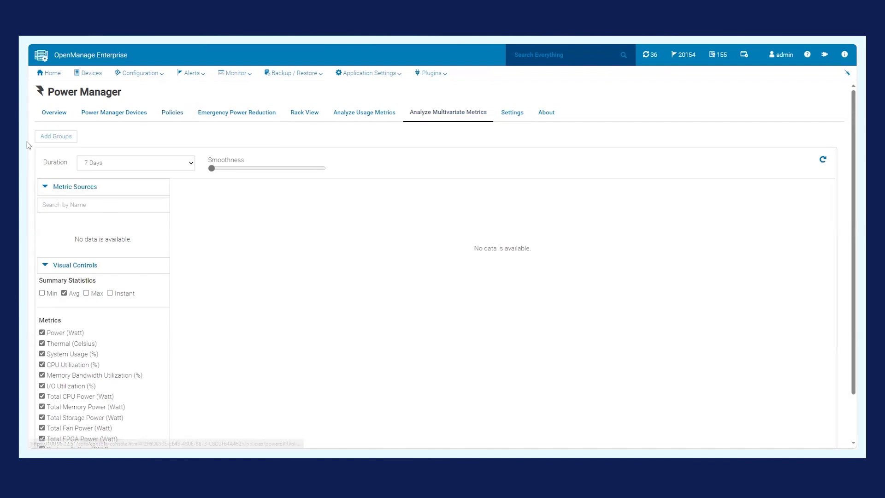
{"action": "left_click", "coordinate": [46, 139]}
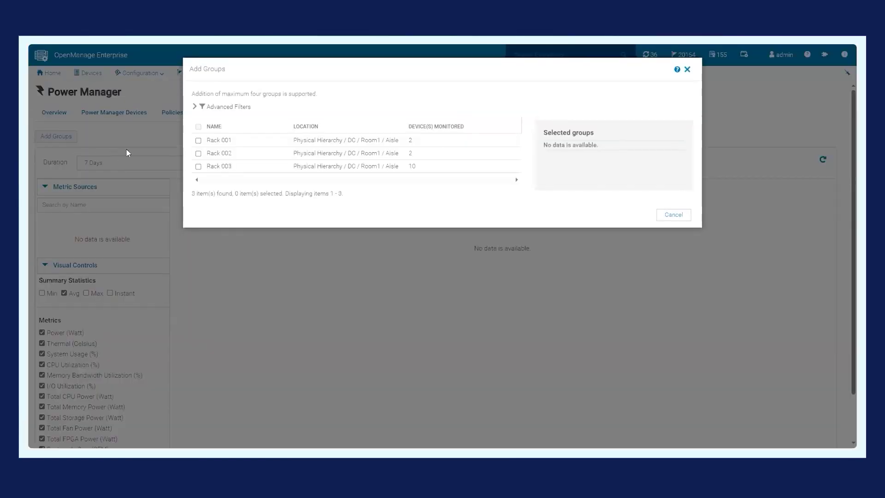
{"action": "left_click", "coordinate": [199, 141]}
{"action": "left_click", "coordinate": [198, 166]}
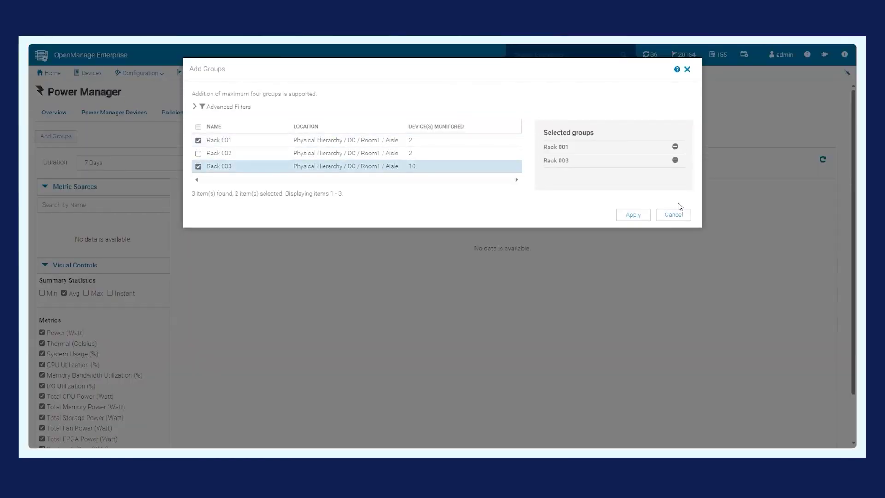
{"action": "left_click", "coordinate": [636, 216]}
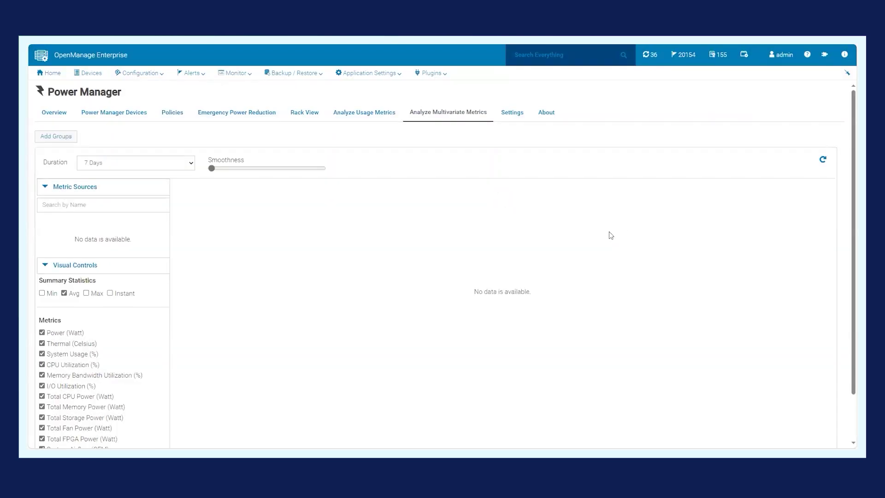